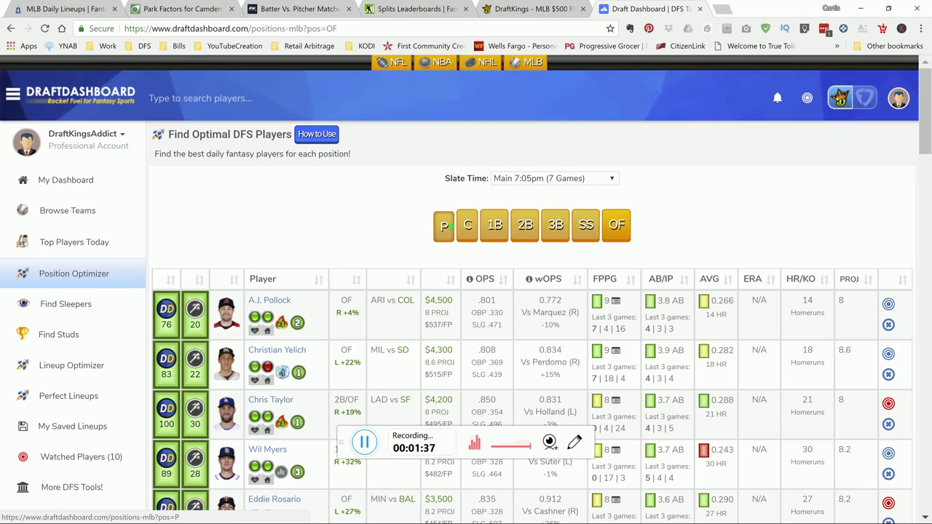
Filter the slate to pitchers (P) and watch Lucas Giolito, bringing the watched list to 10
click(450, 228)
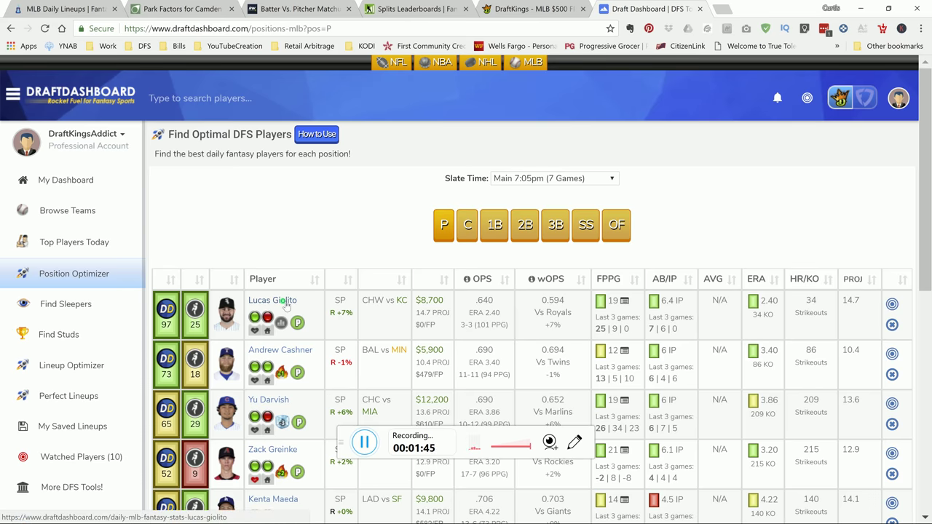
mouse_move(342, 317)
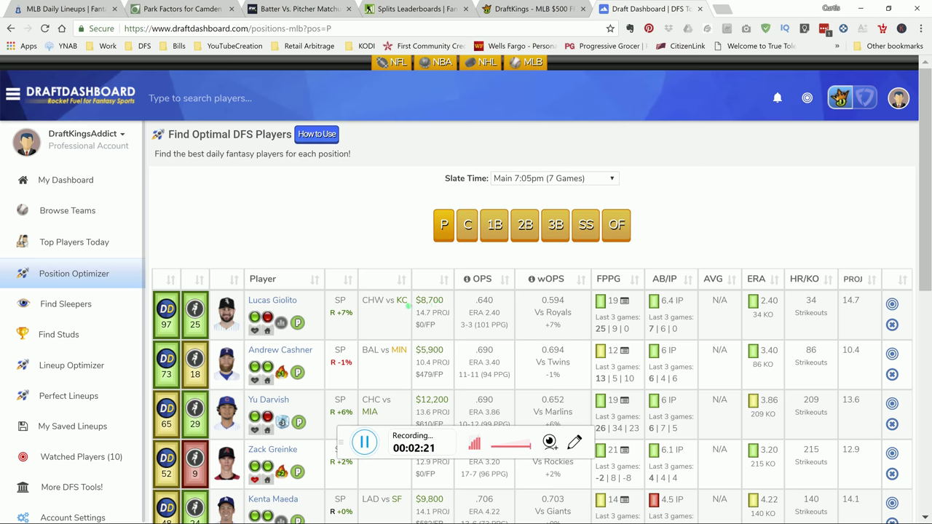
click(892, 304)
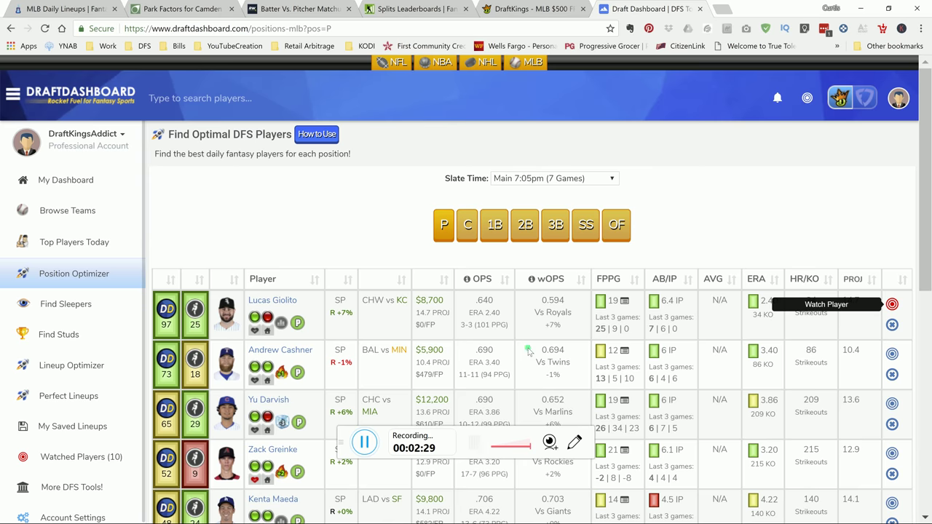
mouse_move(625, 302)
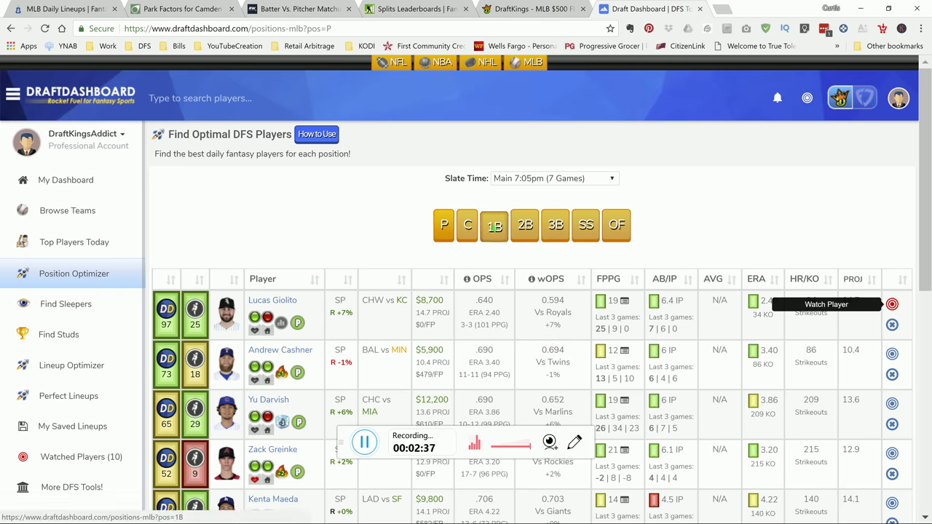
Filter to first basemen (1B) and watch Anthony Rizzo, bringing the watched list to 11
click(495, 228)
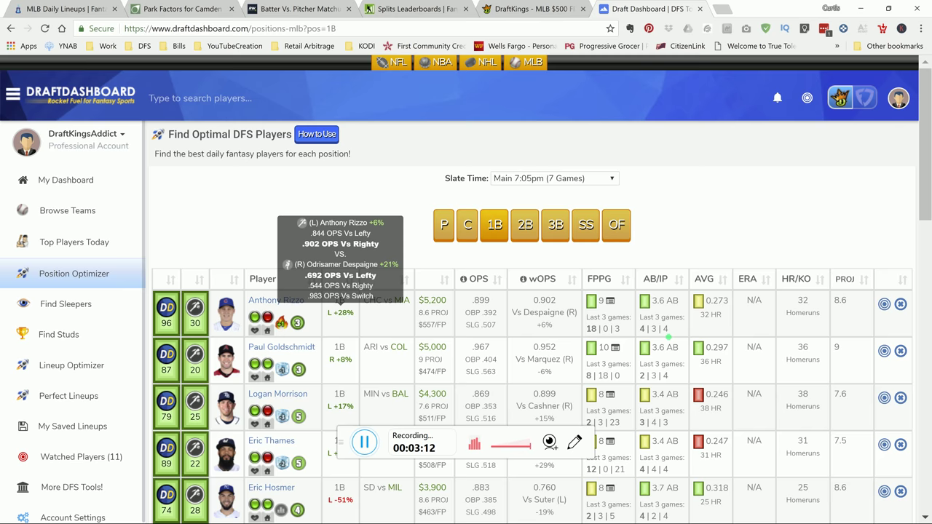
click(883, 305)
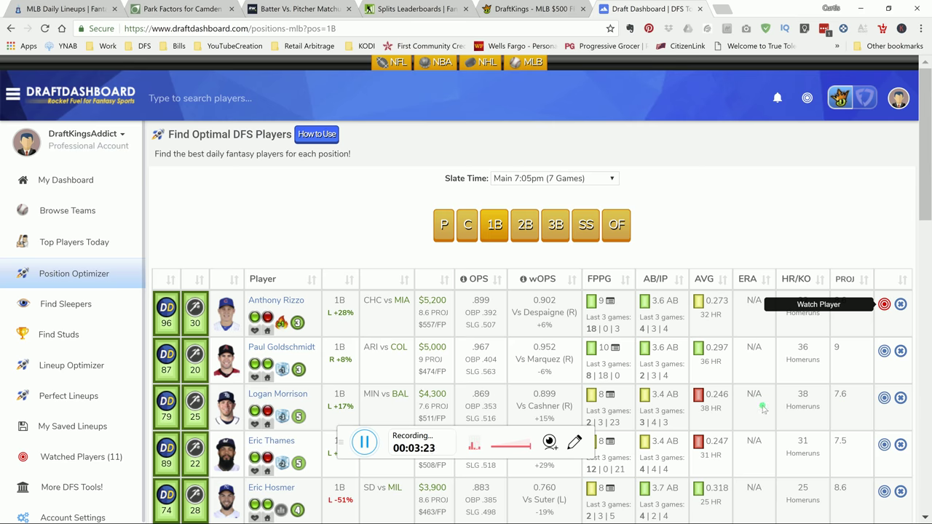
click(101, 457)
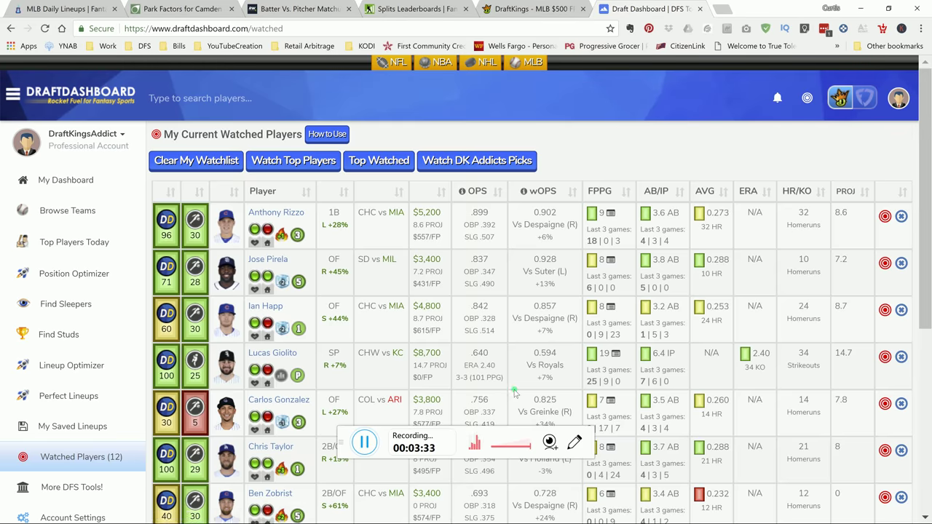
scroll(545, 357, down, 1)
scroll(545, 360, down, 1)
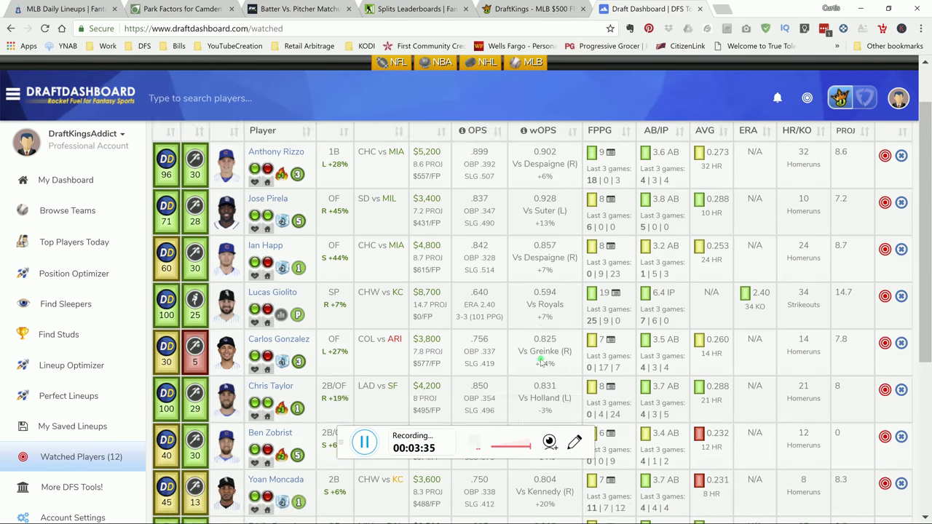
scroll(535, 366, down, 1)
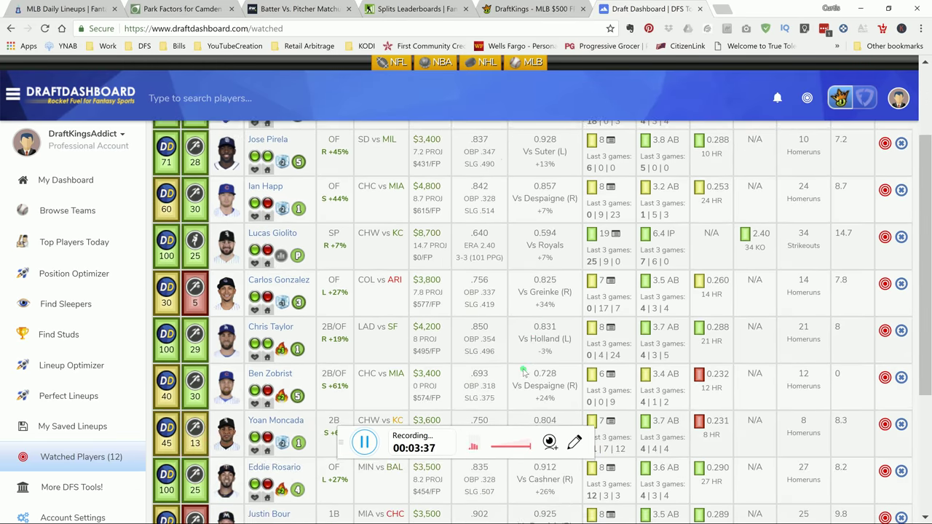
scroll(523, 372, up, 2)
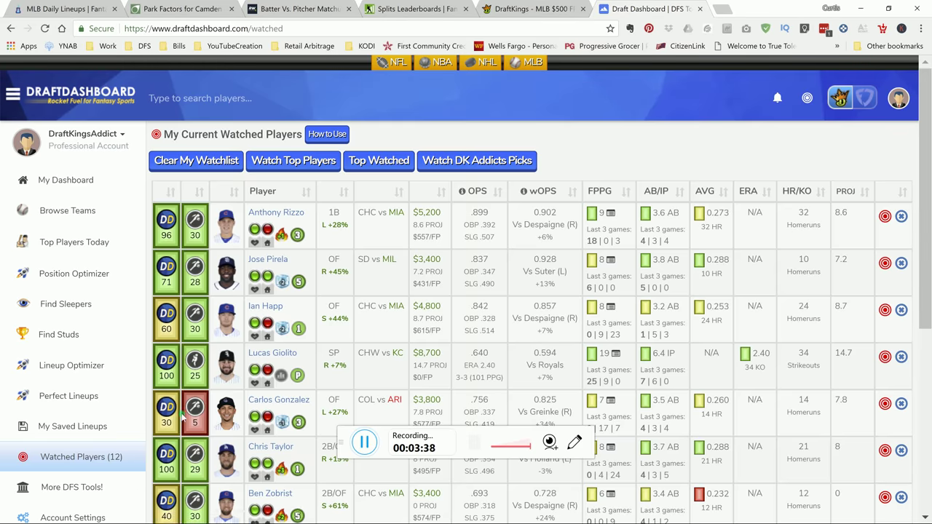
click(97, 275)
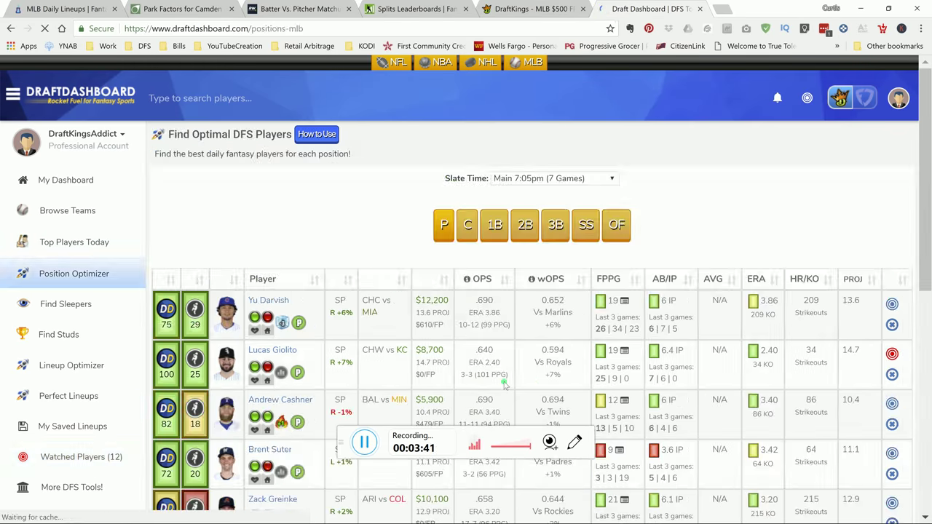
click(509, 228)
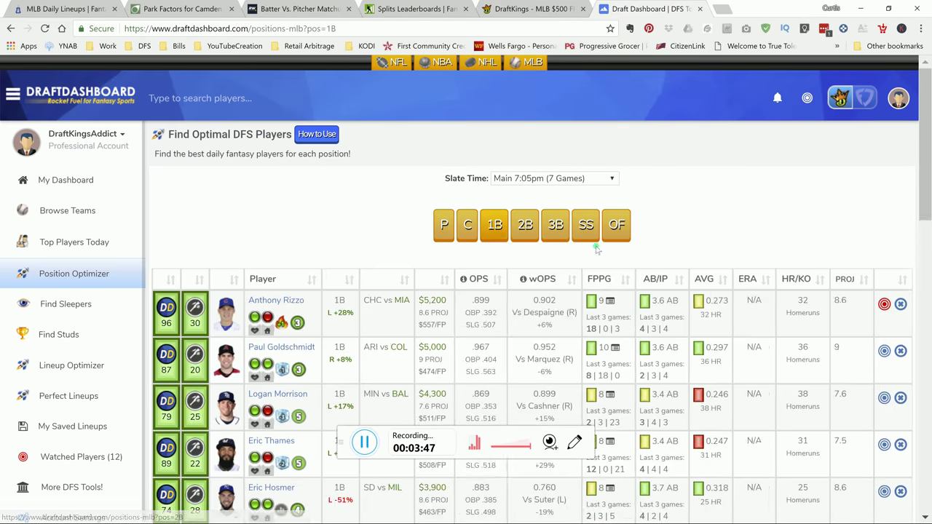
Show the outfielders (OF), led by A.J. Pollock and Christian Yelich, and check their OPS splits
click(617, 228)
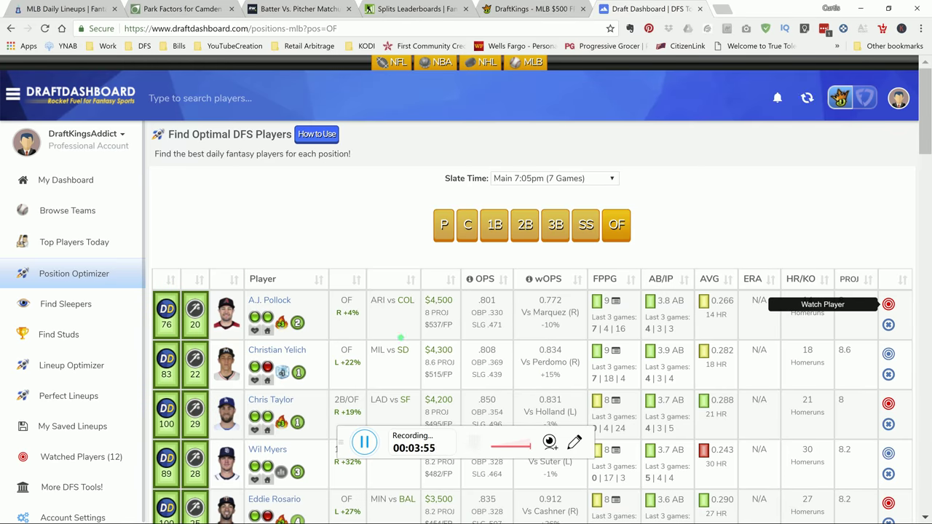
mouse_move(356, 309)
mouse_move(353, 412)
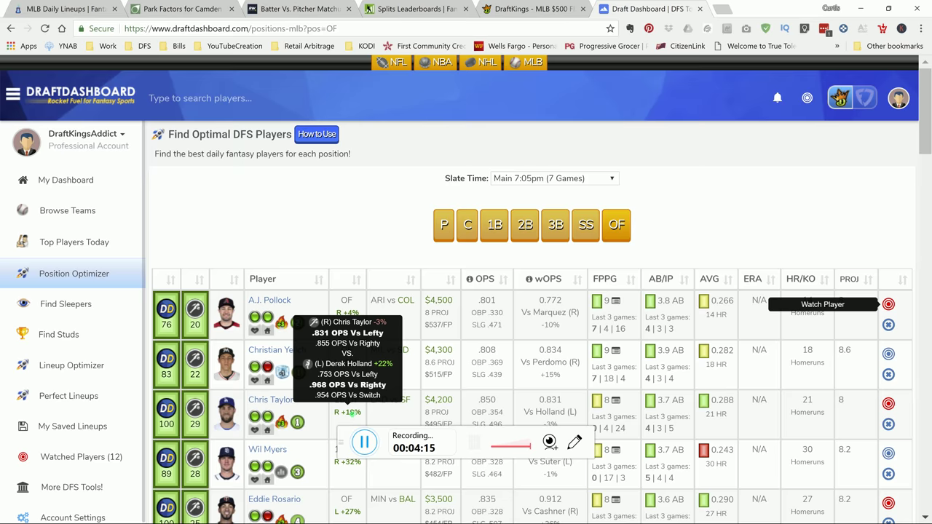
mouse_move(616, 402)
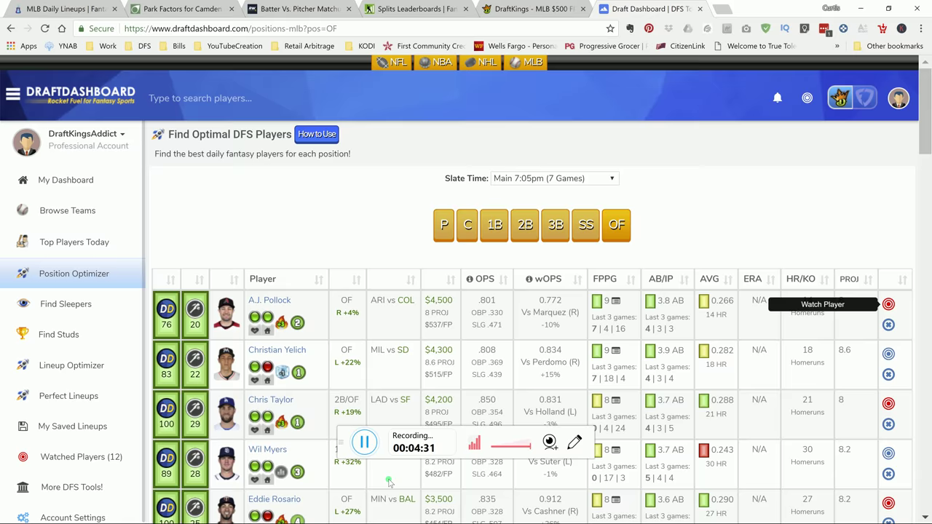
scroll(378, 486, down, 2)
scroll(378, 486, down, 3)
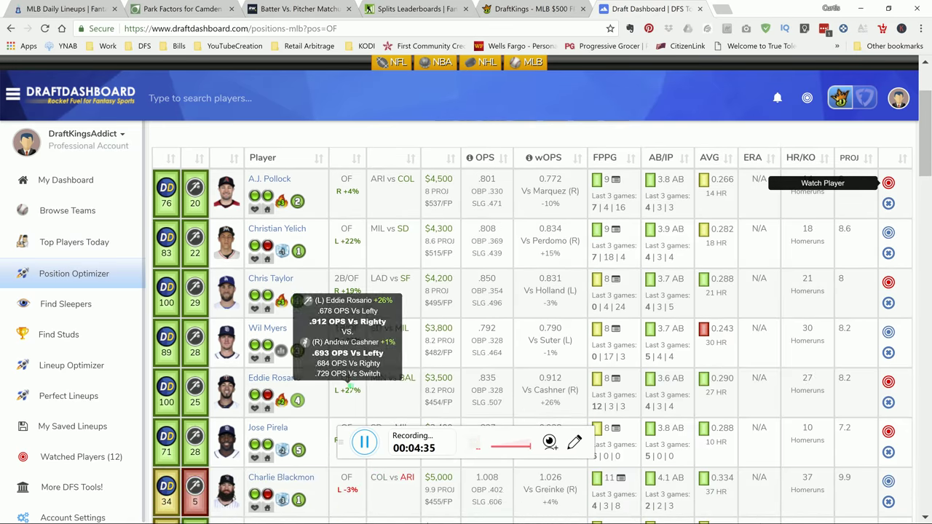
mouse_move(353, 391)
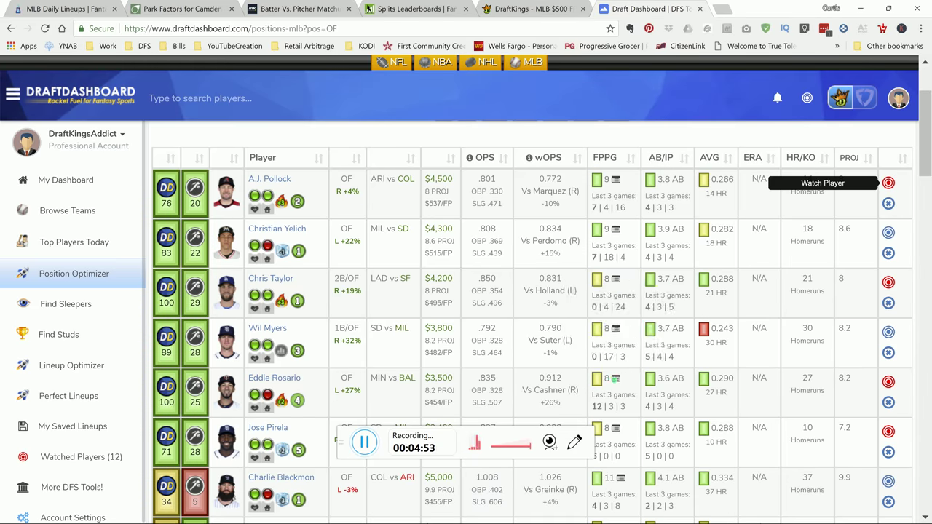
mouse_move(615, 380)
scroll(504, 369, down, 2)
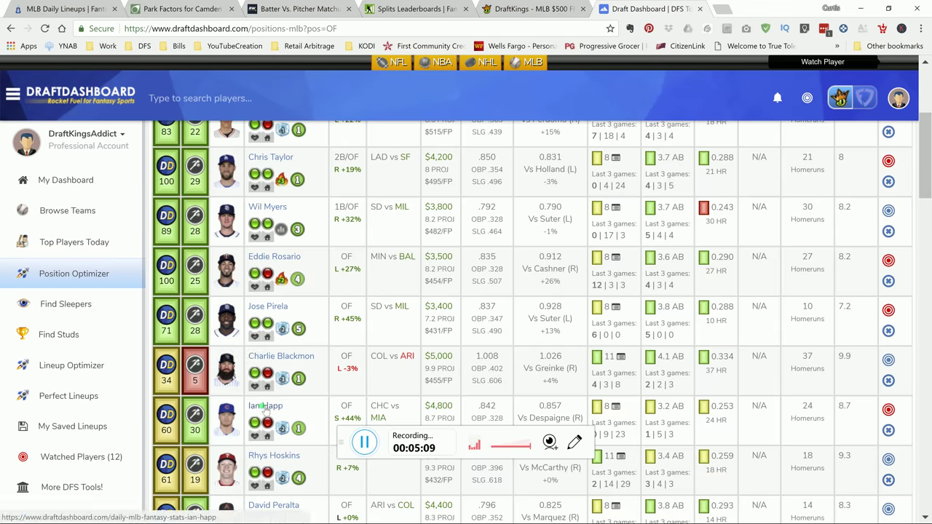
scroll(350, 376, down, 1)
scroll(350, 376, down, 1)
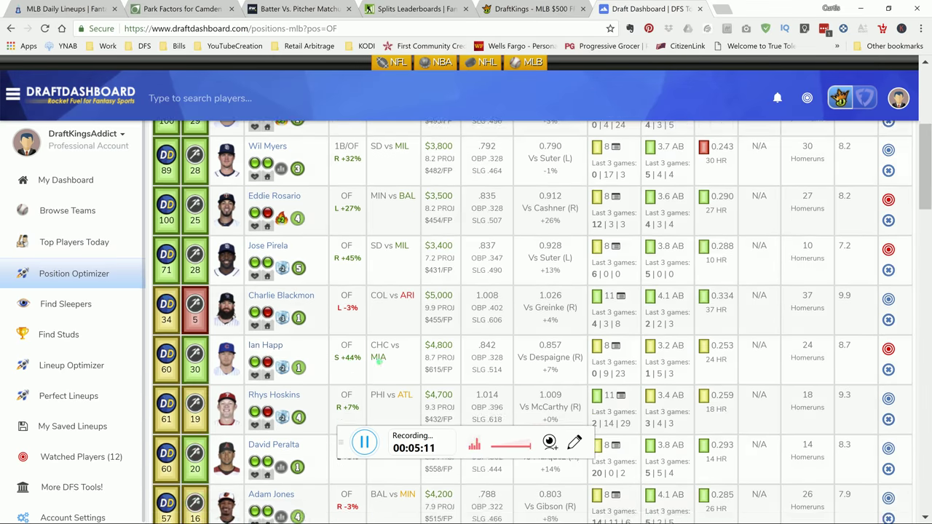
Check Rhys Hoskins' 1.009 OPS against McCarthy and add him ($4,700) to the watched players
mouse_move(347, 358)
mouse_move(341, 406)
click(888, 398)
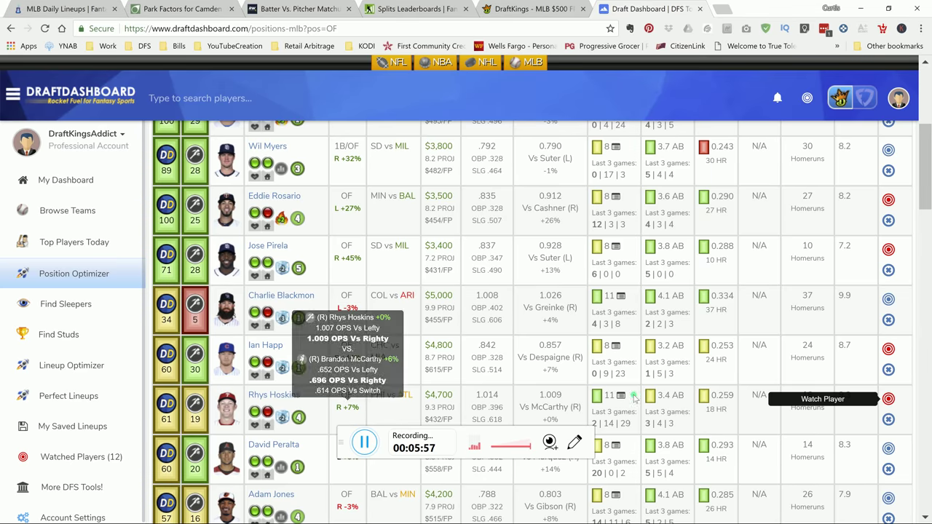
mouse_move(620, 401)
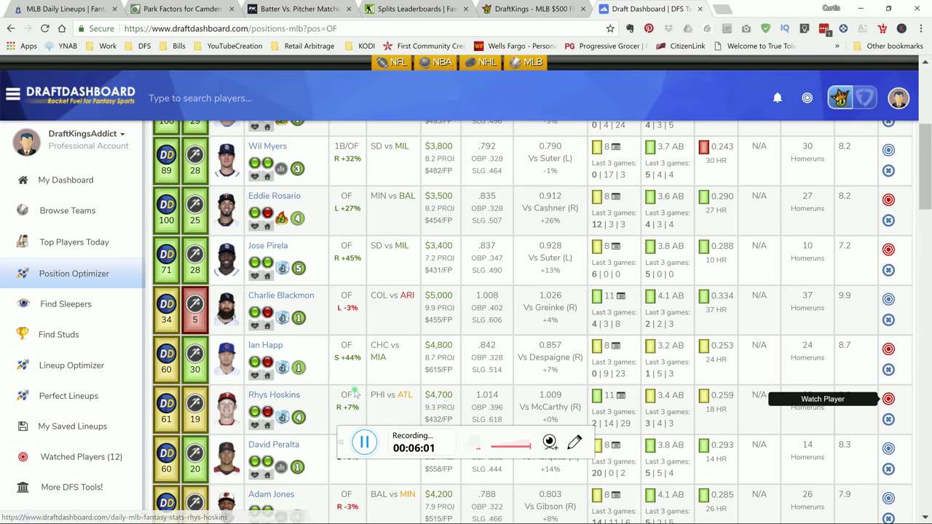
Scroll down to Avisail Garcia ($3,900) and review his 0.837 OPS against Kennedy and recent scoring
scroll(354, 393, down, 1)
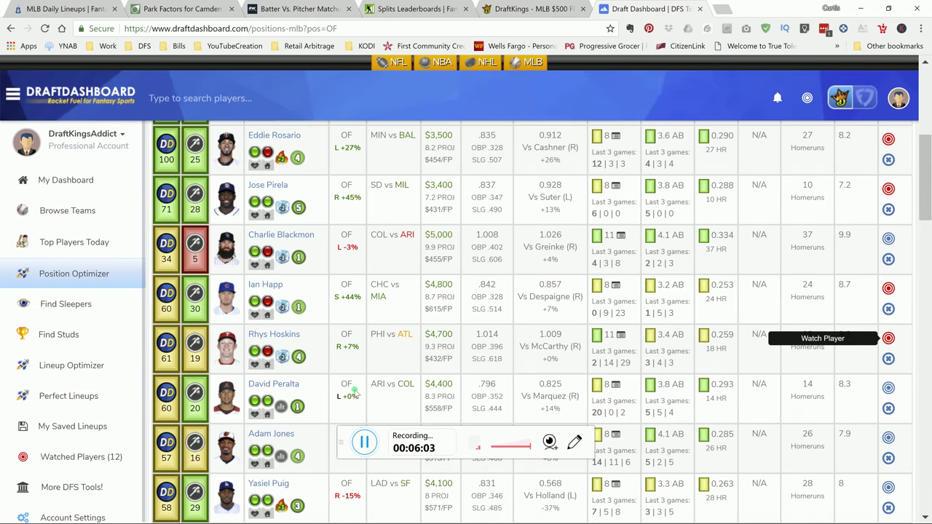
scroll(354, 393, down, 3)
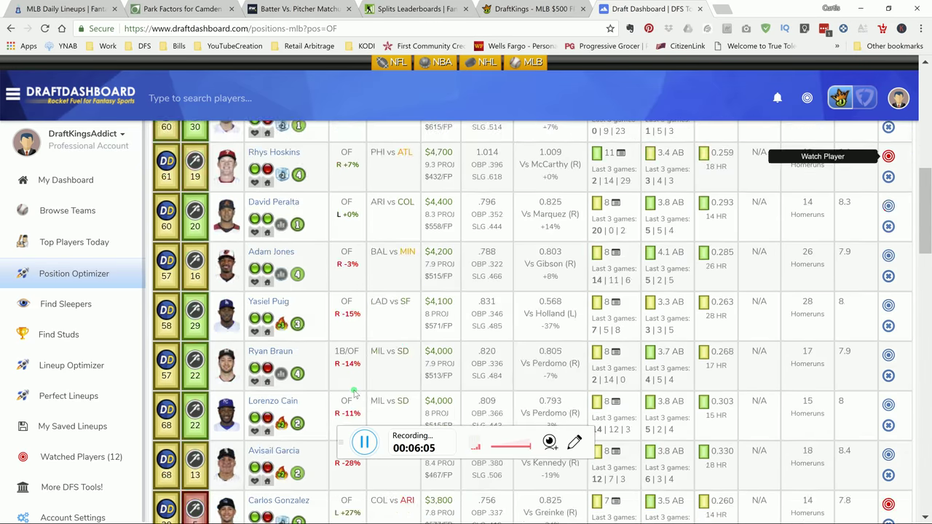
scroll(354, 393, down, 2)
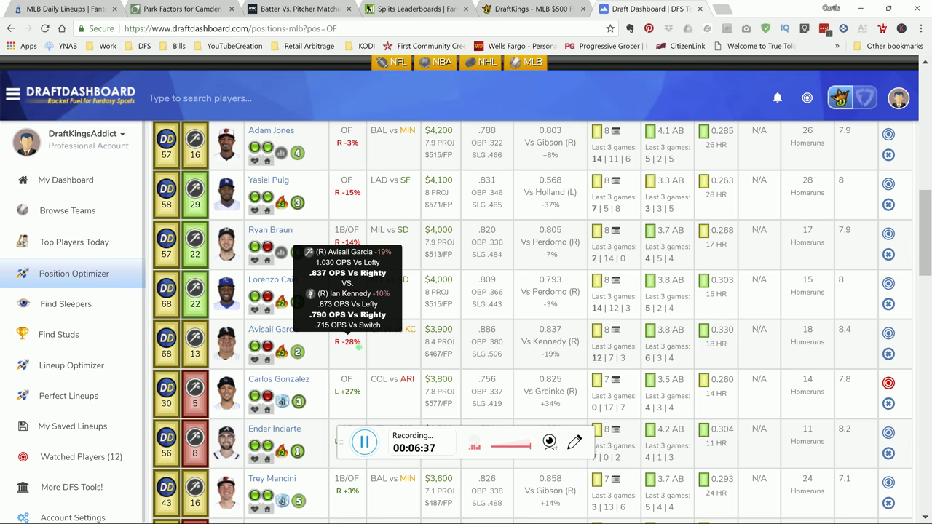
mouse_move(350, 328)
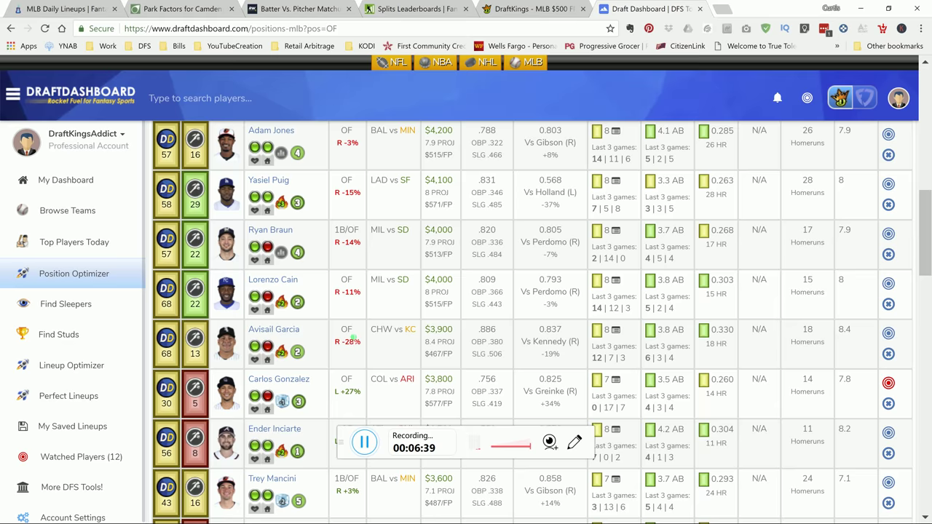
mouse_move(350, 341)
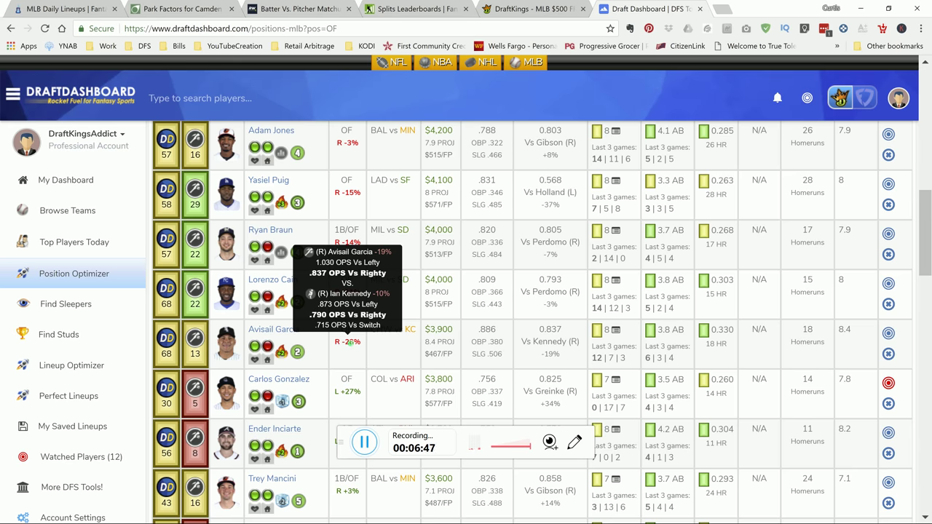
mouse_move(618, 334)
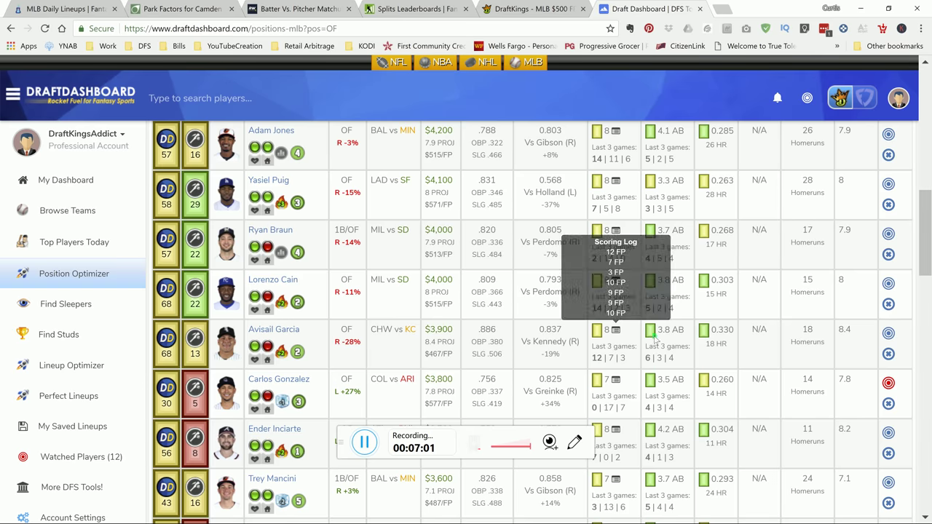
click(889, 333)
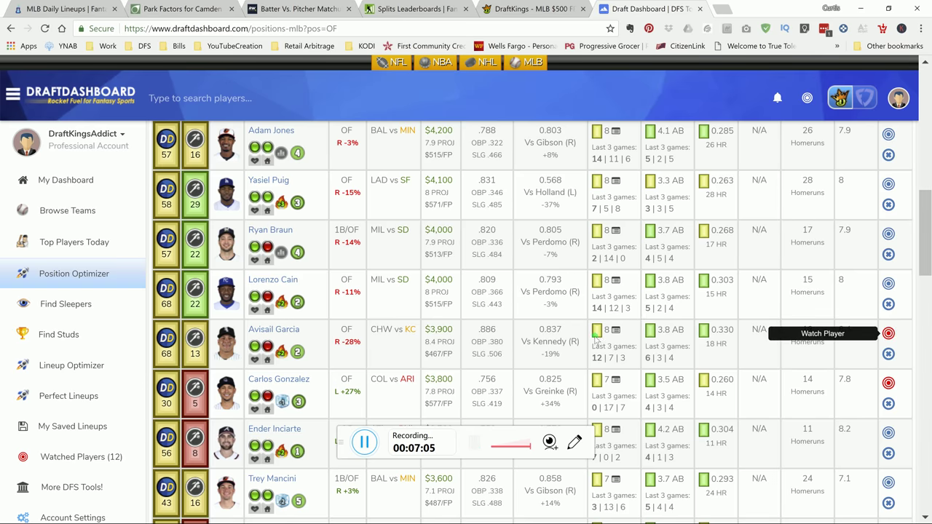
scroll(575, 319, down, 2)
scroll(575, 319, down, 3)
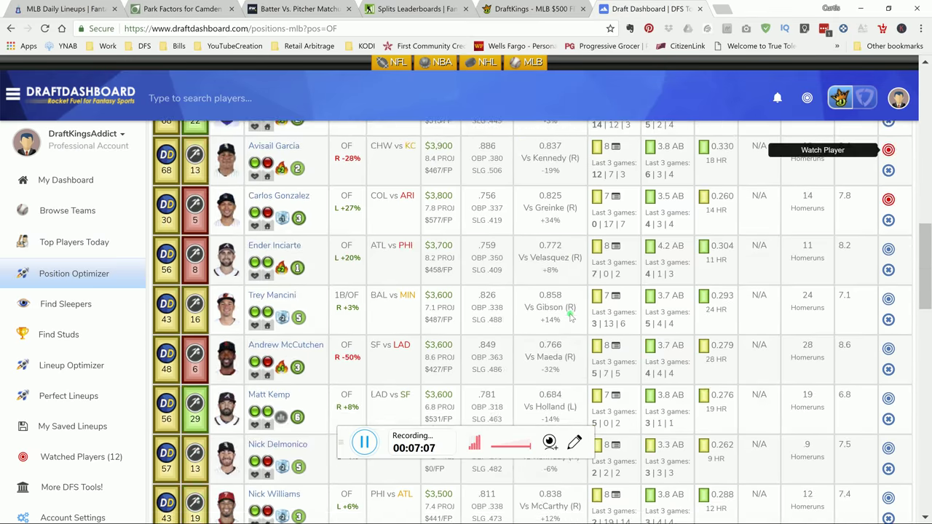
scroll(574, 318, down, 2)
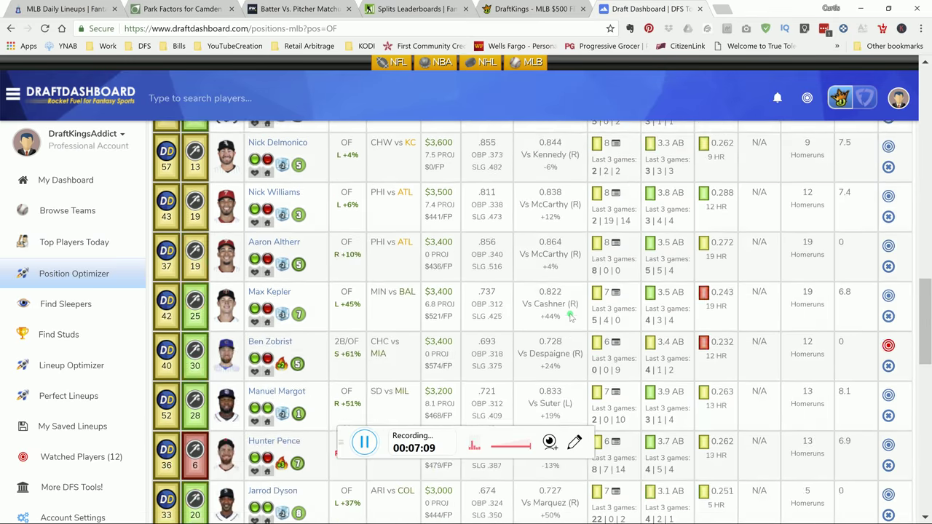
scroll(572, 319, up, 5)
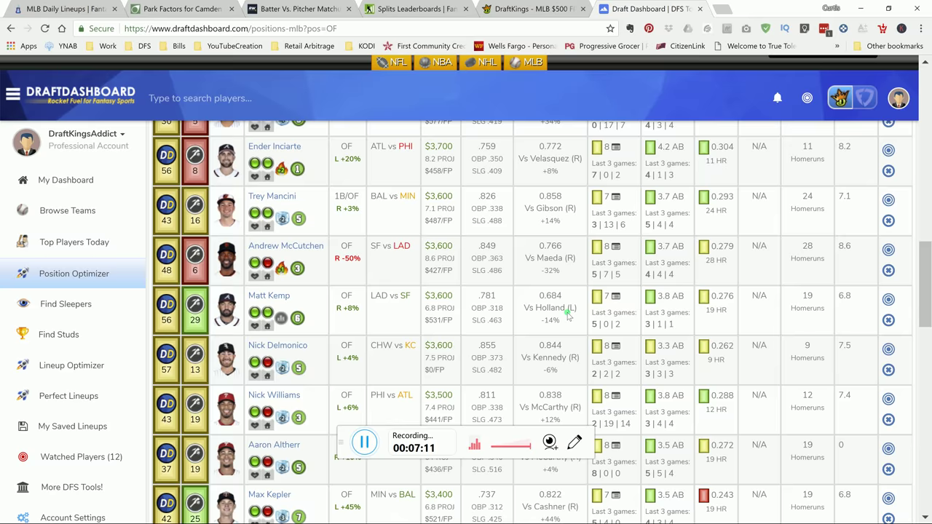
scroll(569, 315, up, 1)
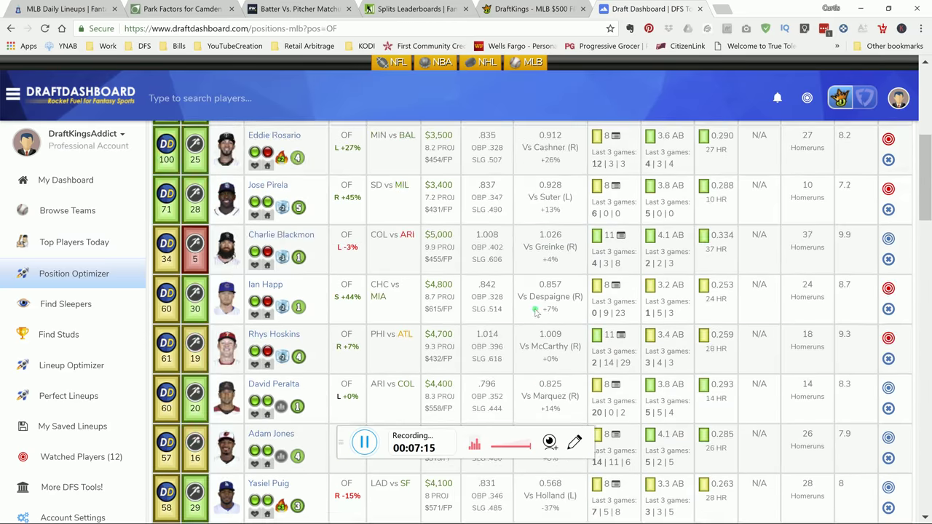
scroll(523, 319, down, 4)
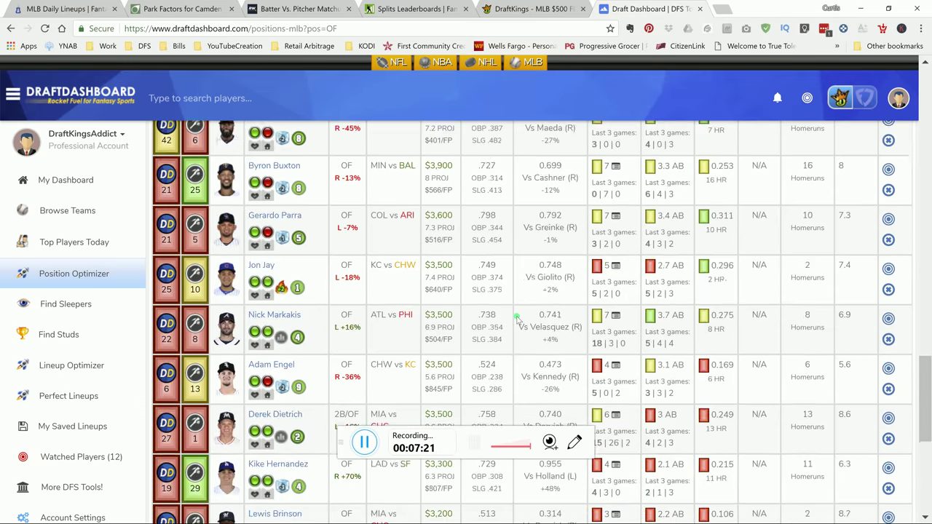
scroll(517, 318, down, 2)
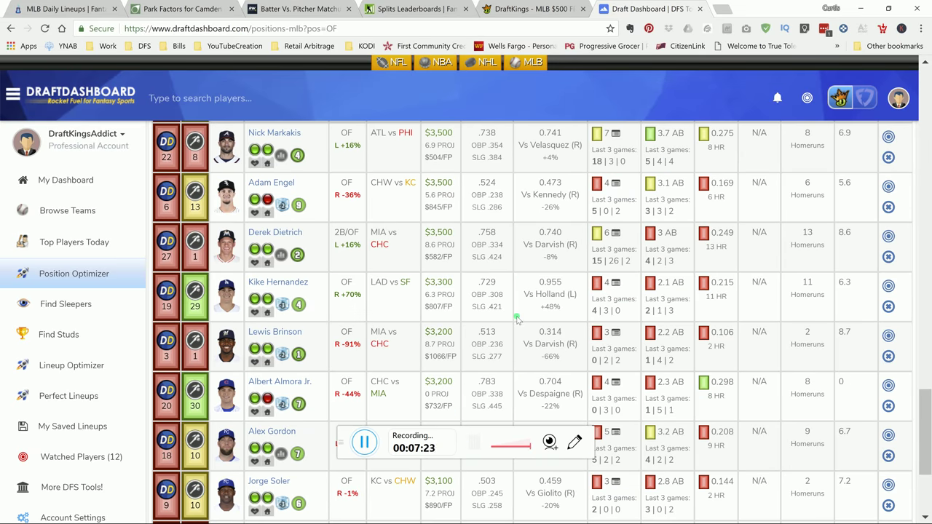
scroll(518, 320, down, 2)
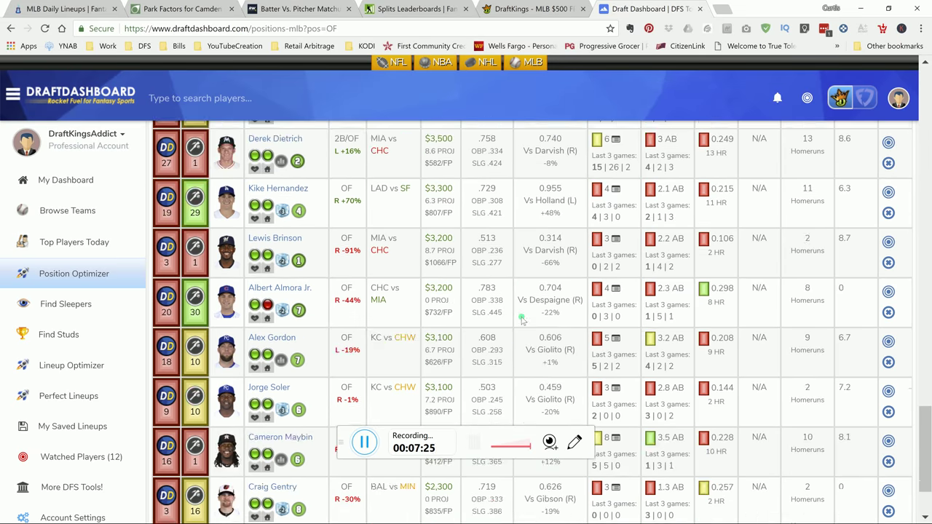
Search the page for 'gonzal' to reach Carlos Gonzalez and review his split and scoring log
key(ctrl+f)
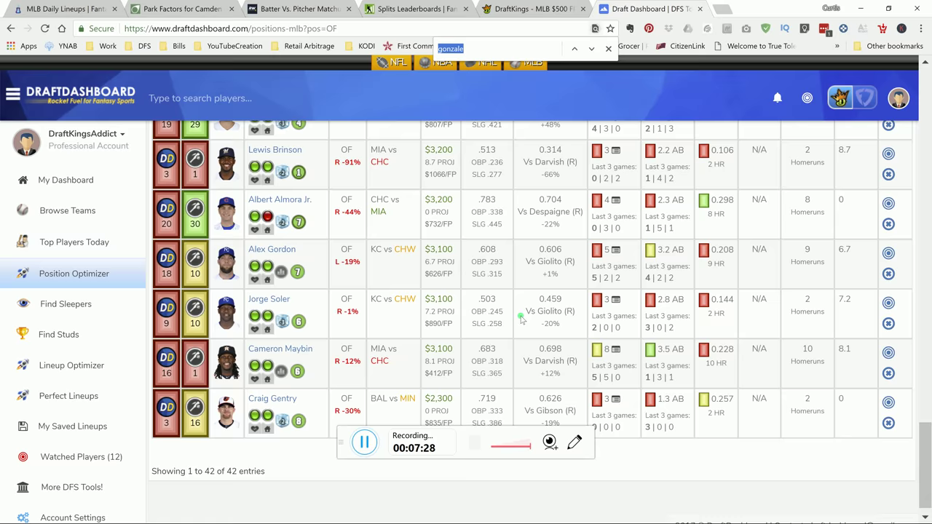
text(gonzal)
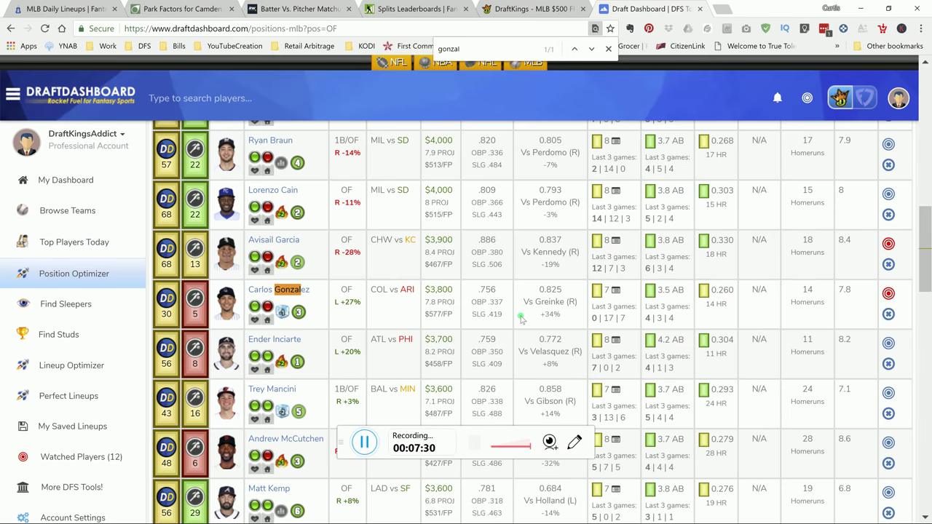
mouse_move(347, 303)
mouse_move(615, 292)
Go to My Dashboard to see the My Watched Players panel
click(82, 185)
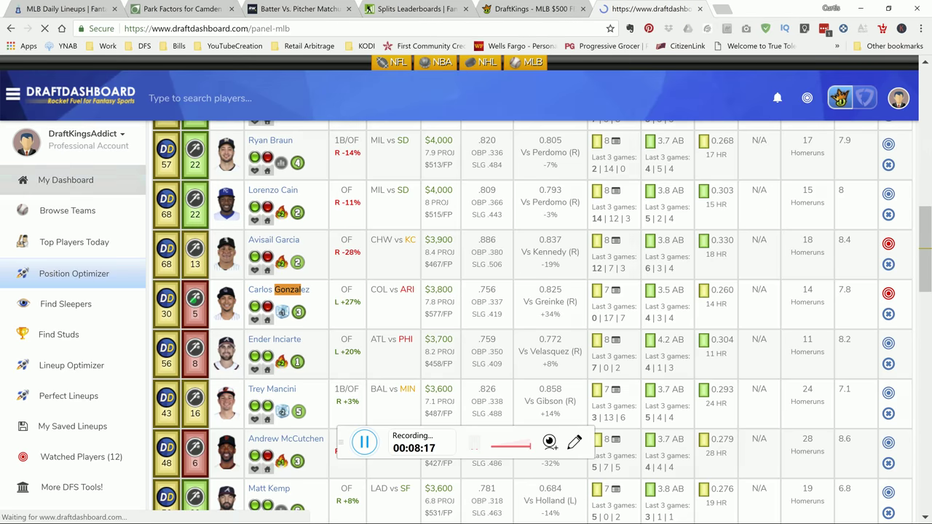